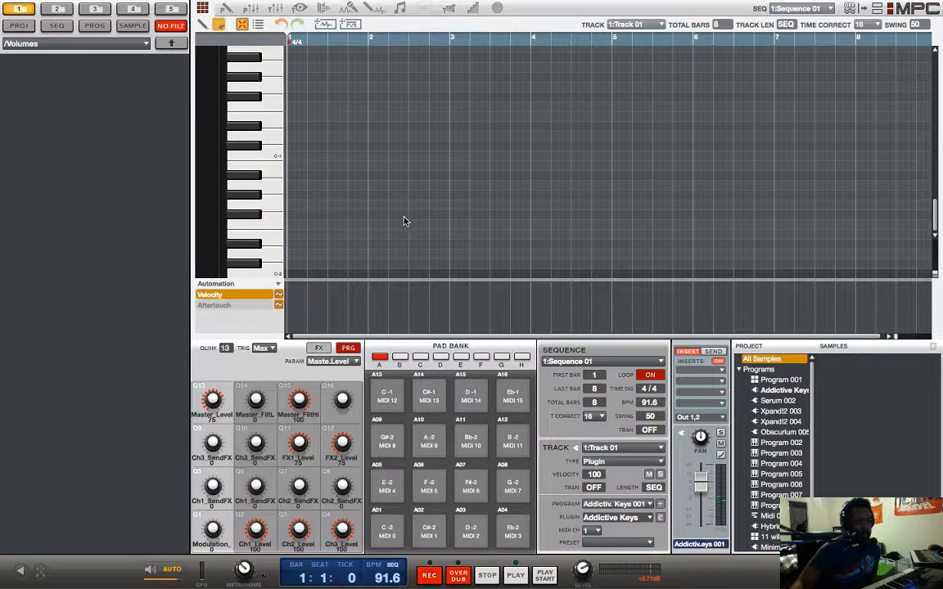
mouse_move(171, 4)
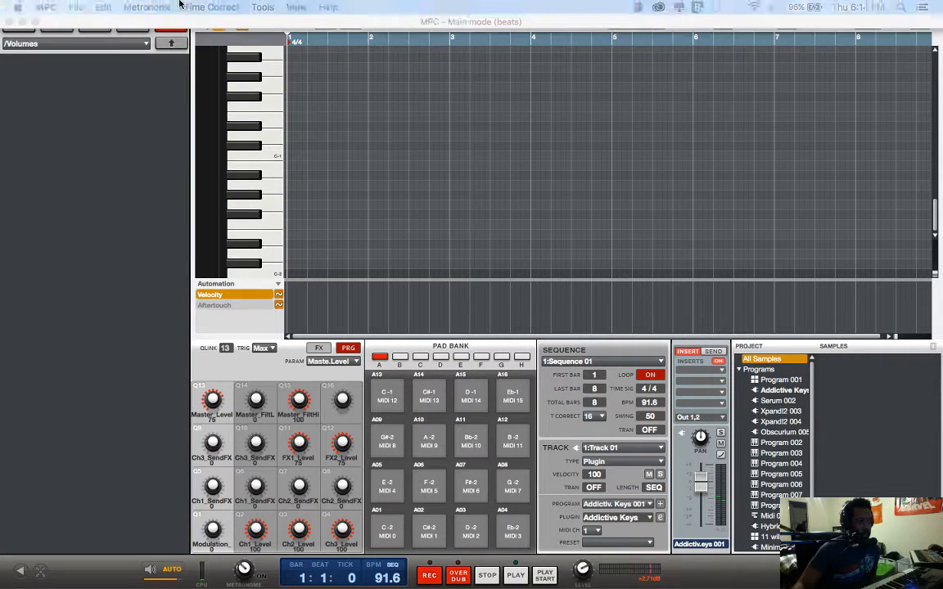
left_click(75, 7)
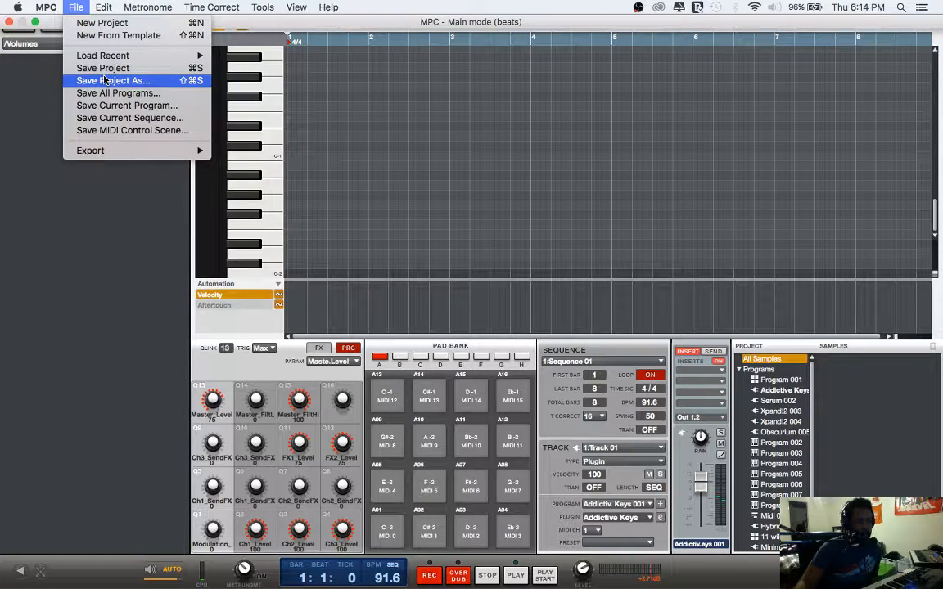
left_click(105, 80)
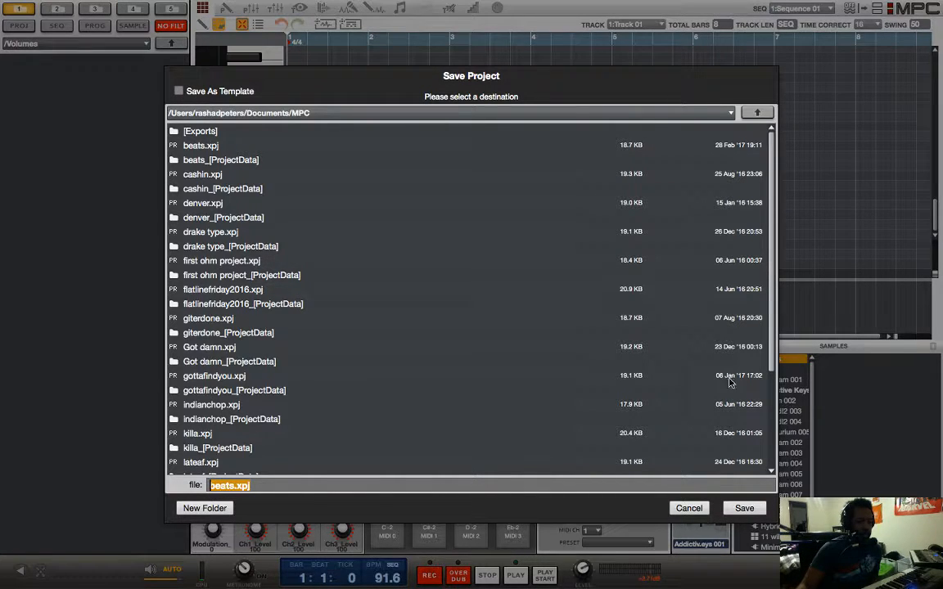
left_click(690, 509)
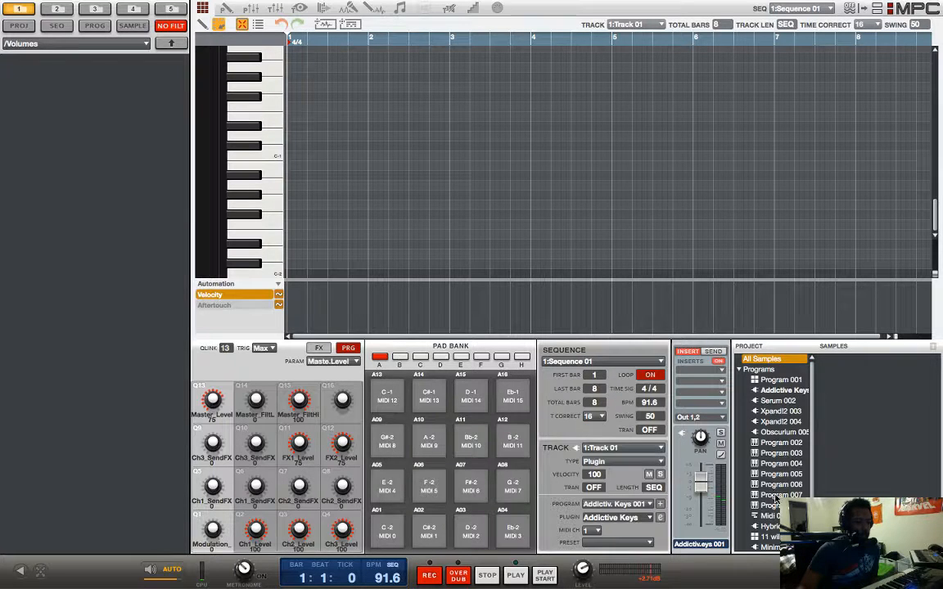
Step: Go to Track 11 of Sequence 01 and set its track type to Drum
scroll(779, 487, "down", 3)
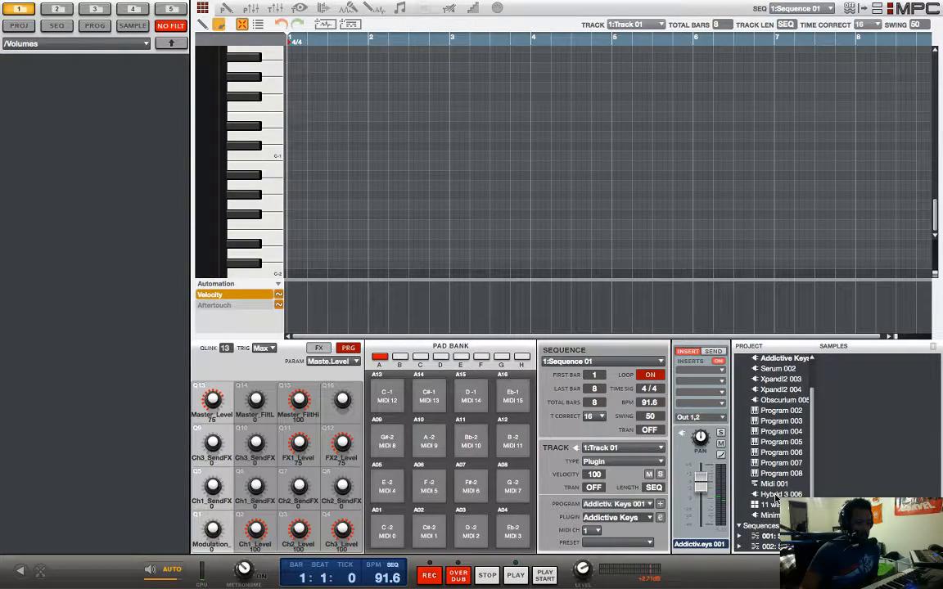
left_click(769, 536)
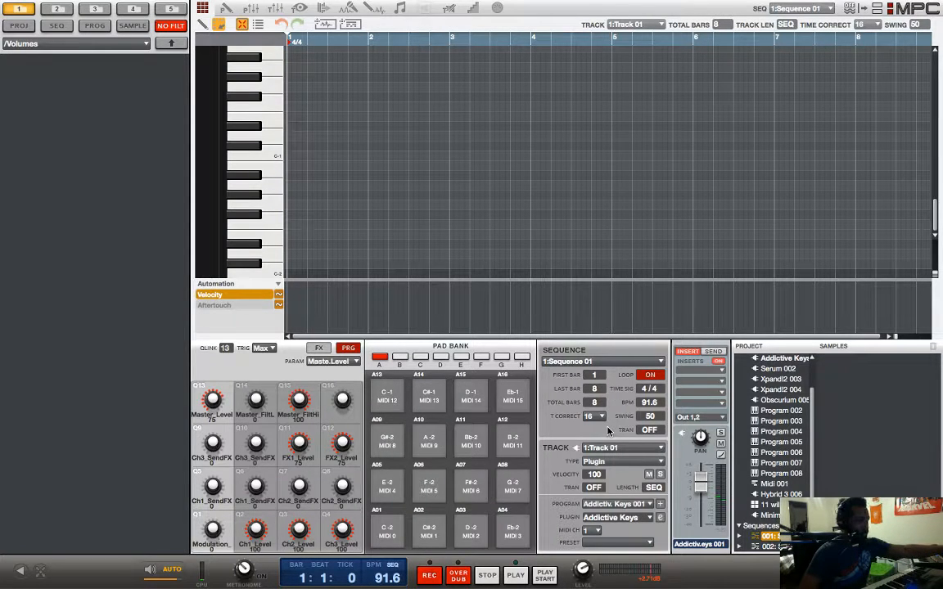
key("Down")
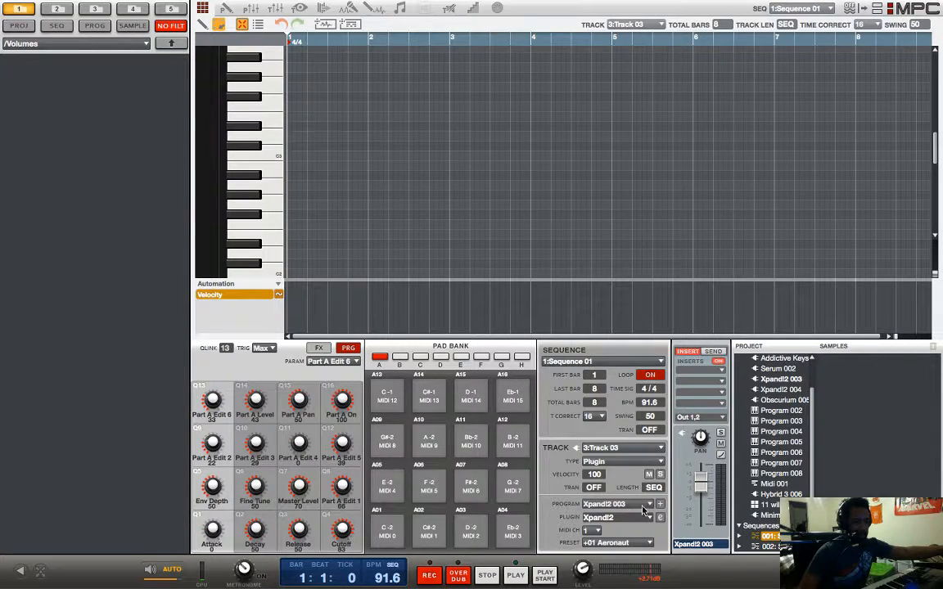
key("Down")
key("Down")
key("Down")
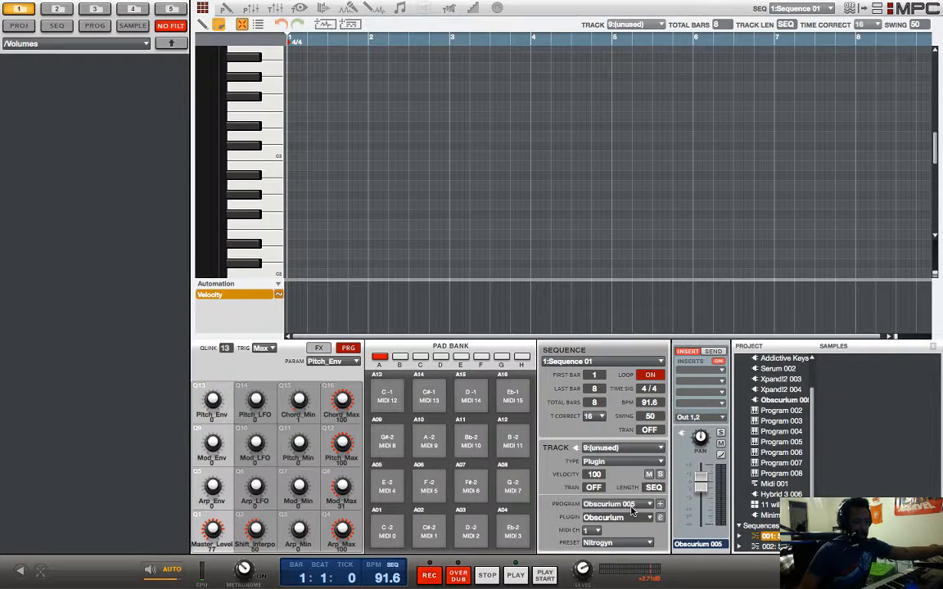
key("Down")
key("Down")
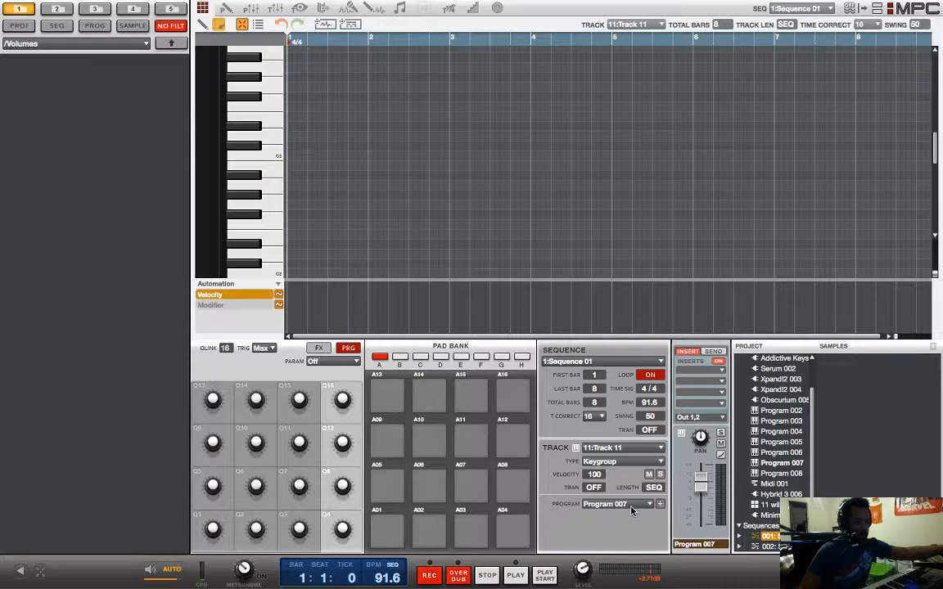
left_click(645, 463)
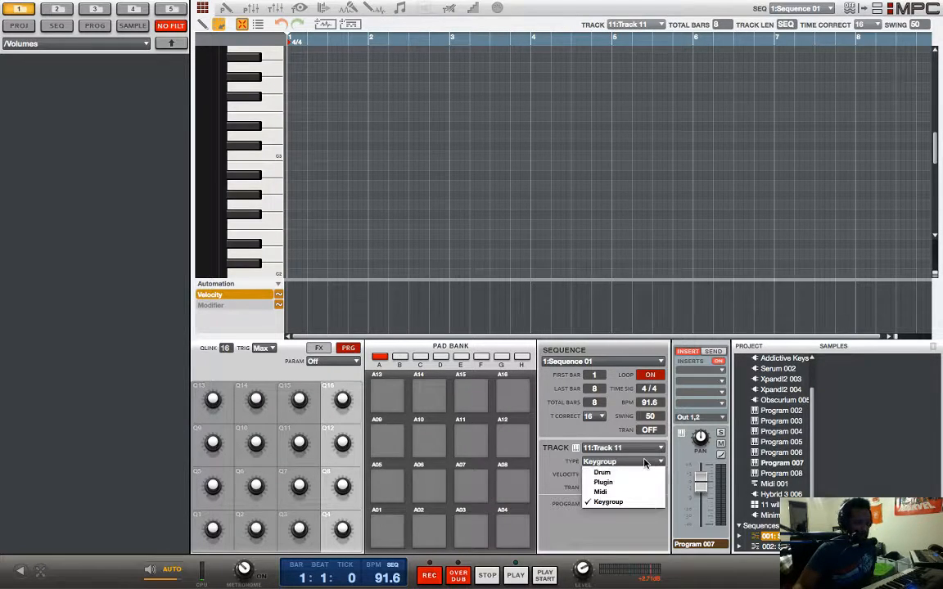
left_click(605, 472)
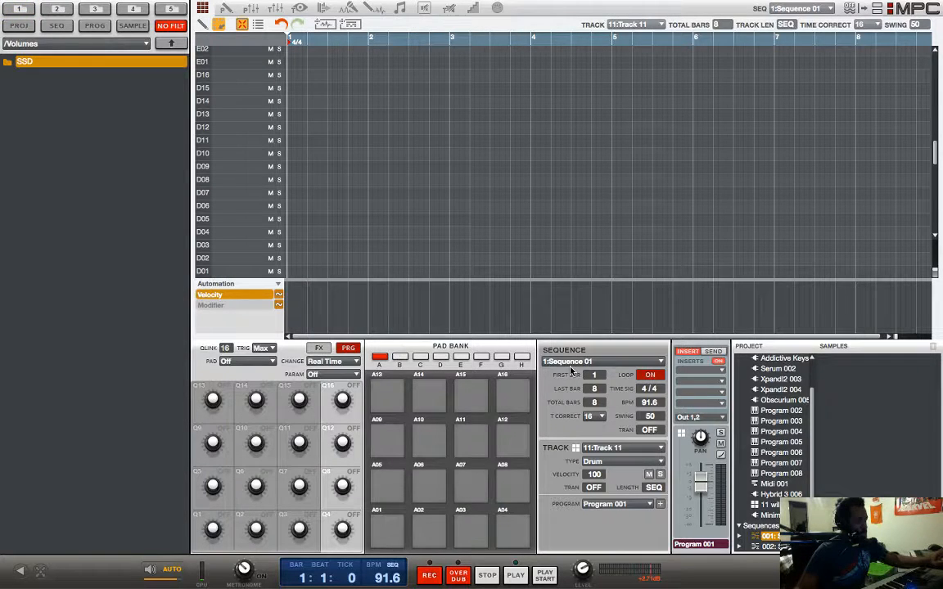
Step: Browse from the root of the drive through Users into the user's home folder
key("Down")
key("Down")
key("Down")
key("Down")
key("Down")
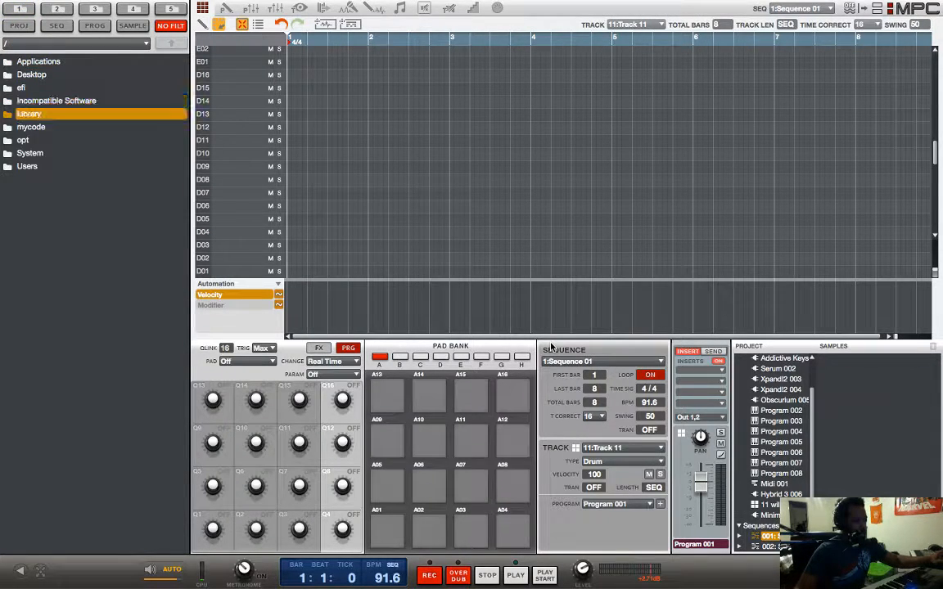
key("Down")
key("Down")
key("Down")
key("Return")
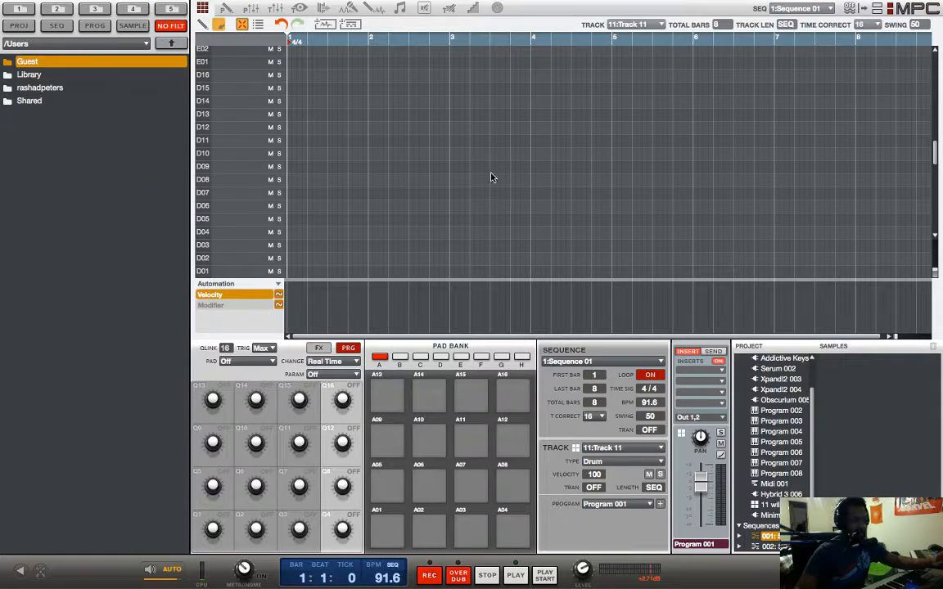
key("Down")
key("Down")
key("Return")
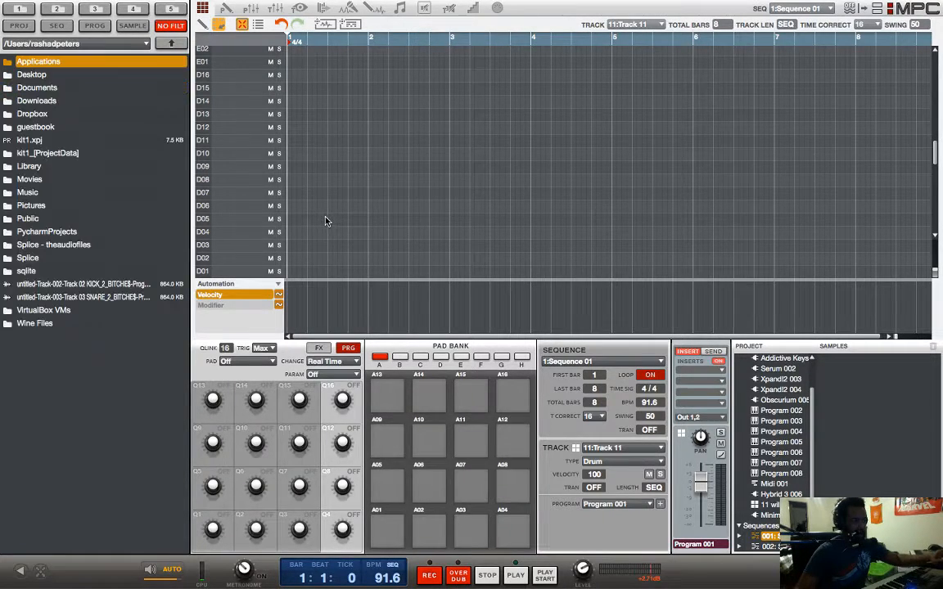
Step: Look through the home folder's contents and open its Desktop folder
key("Down")
key("Down")
key("Down")
key("Down")
key("Down")
key("Down")
key("Down")
key("Down")
key("Down")
key("Down")
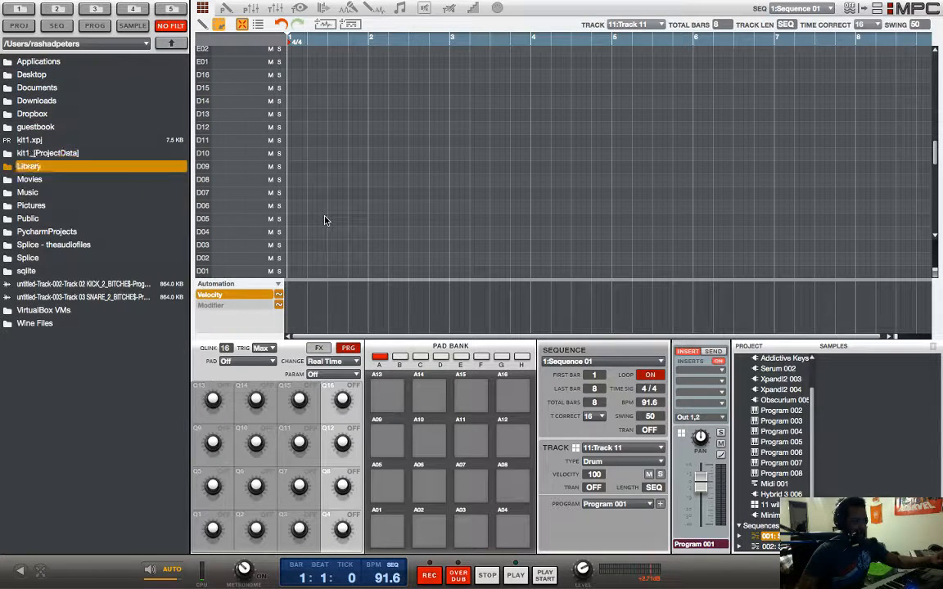
key("Return")
key("Left")
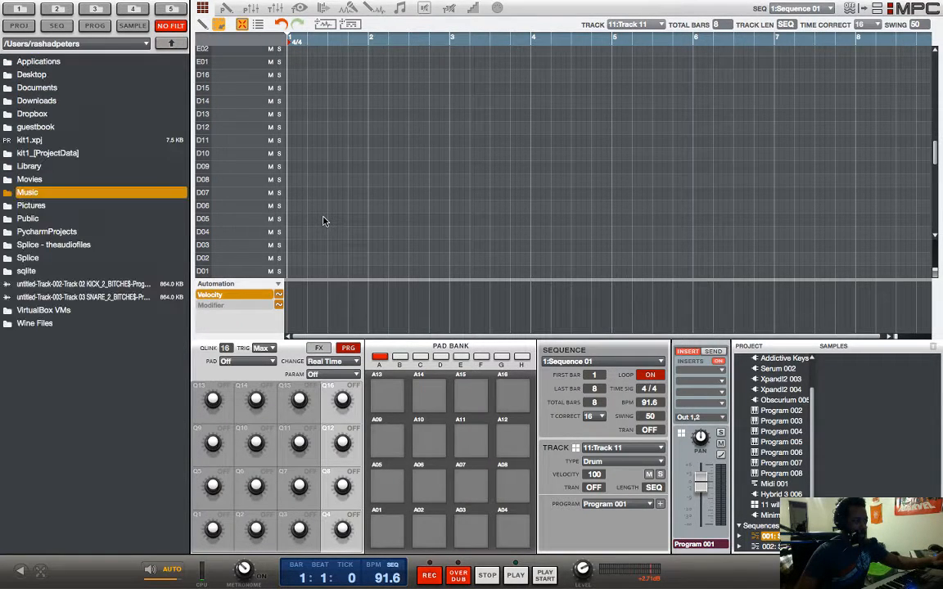
key("Down")
key("Down")
key("Up")
key("Up")
key("Up")
key("Up")
key("Up")
key("Up")
key("Up")
key("Up")
key("Up")
key("Up")
key("Up")
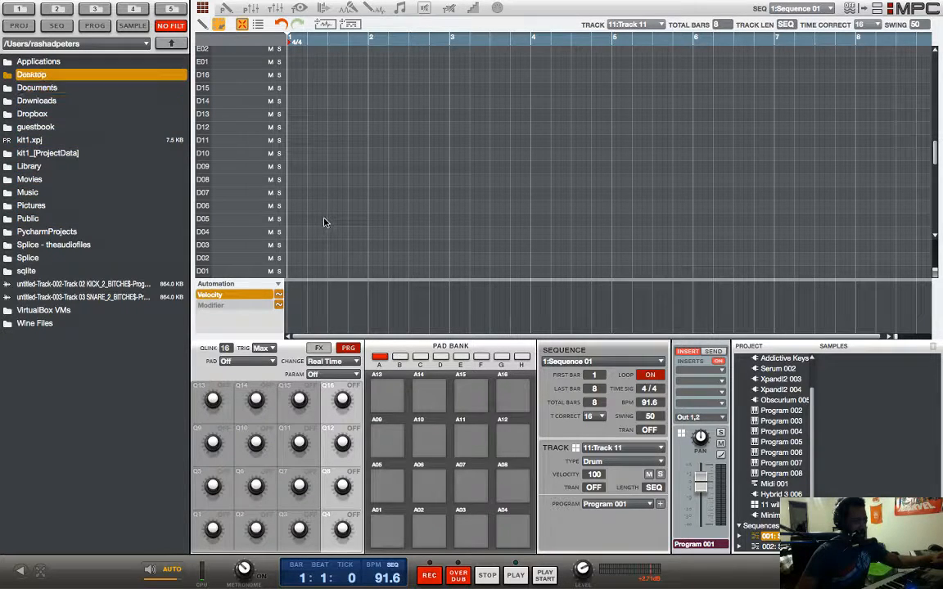
key("Down")
key("Up")
key("Return")
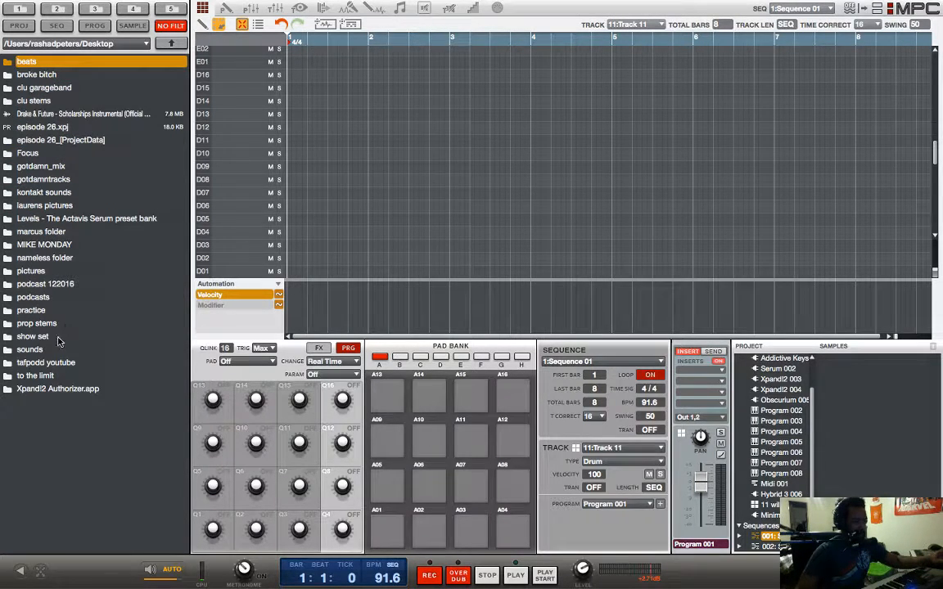
Step: Open the Illmind - Blap Kit Vol.4 folder inside sounds and Drum Brokers
double_click(49, 314)
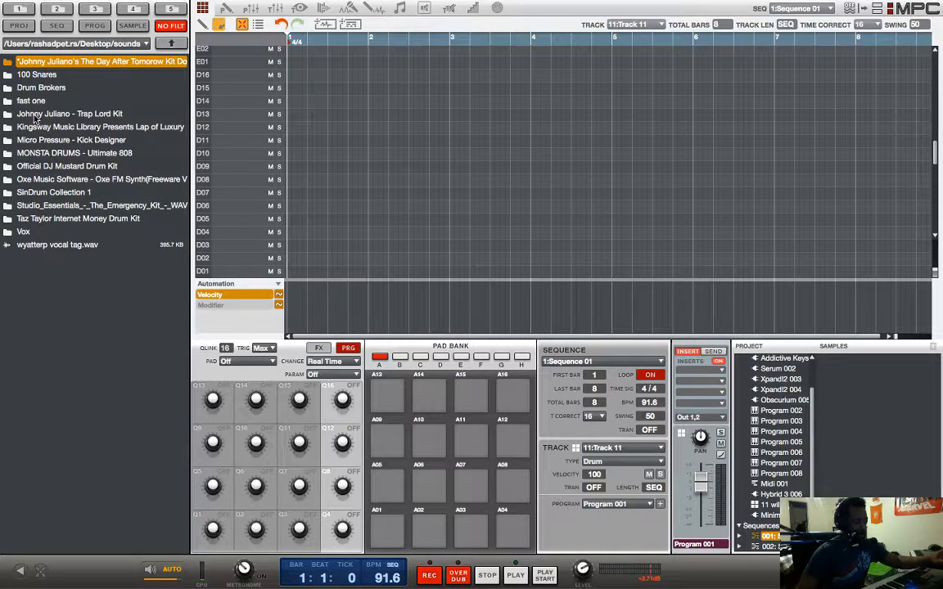
left_click(41, 89)
double_click(41, 88)
scroll(55, 131, "down", 2)
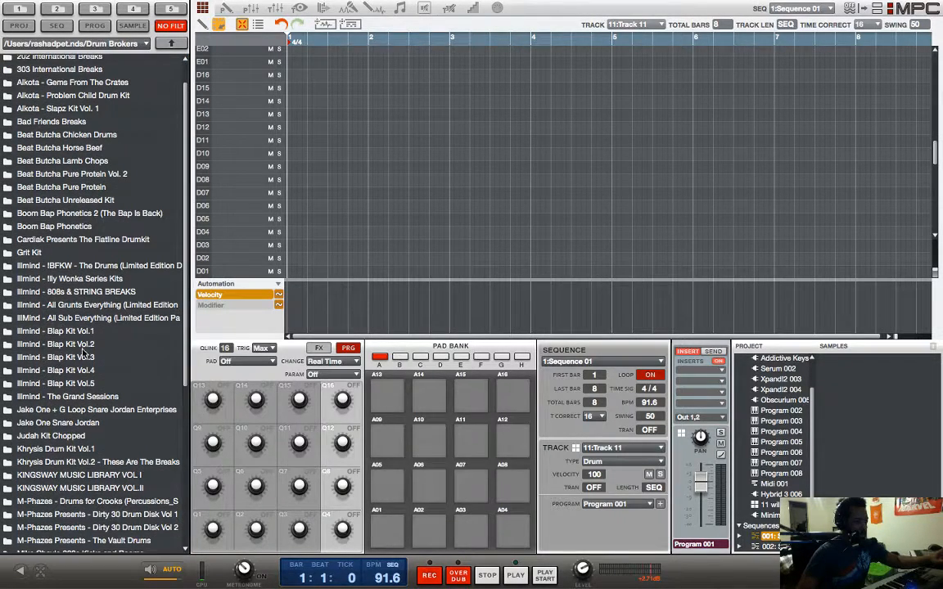
left_click(85, 372)
double_click(85, 373)
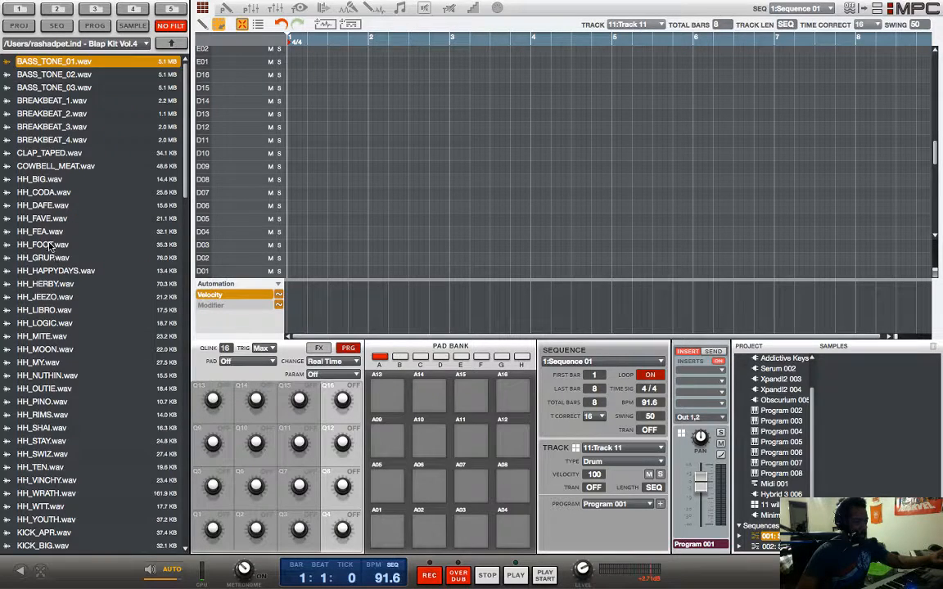
Step: Find KICK_APR.wav in the Blap Kit folder and assign it to pad A01 of Track 11's drum program
key("Down")
key("Down")
key("Down")
key("Down")
key("Down")
key("Down")
key("Down")
key("Down")
key("Down")
key("Down")
key("Down")
key("Down")
key("Down")
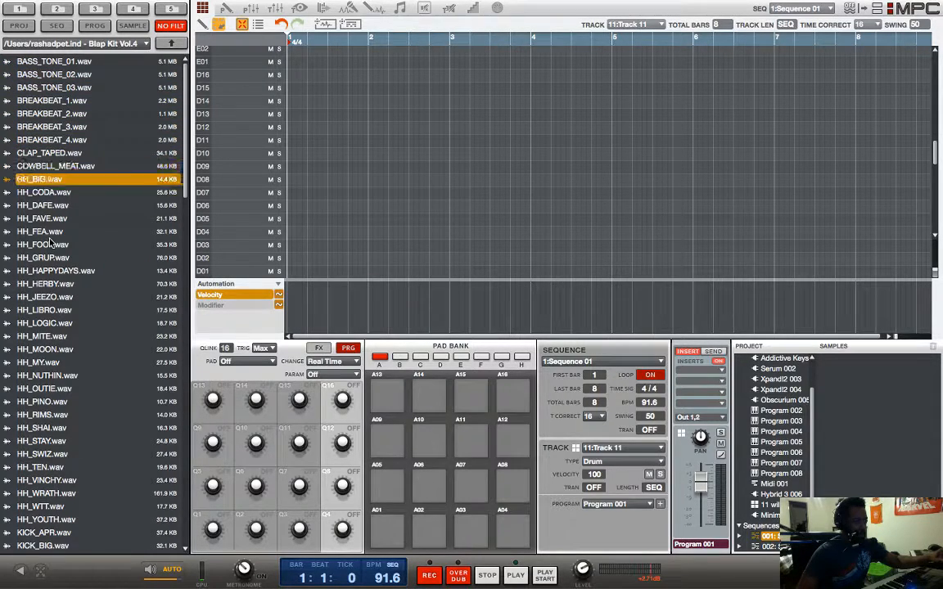
scroll(78, 296, "down", 3)
key("Down")
key("Down")
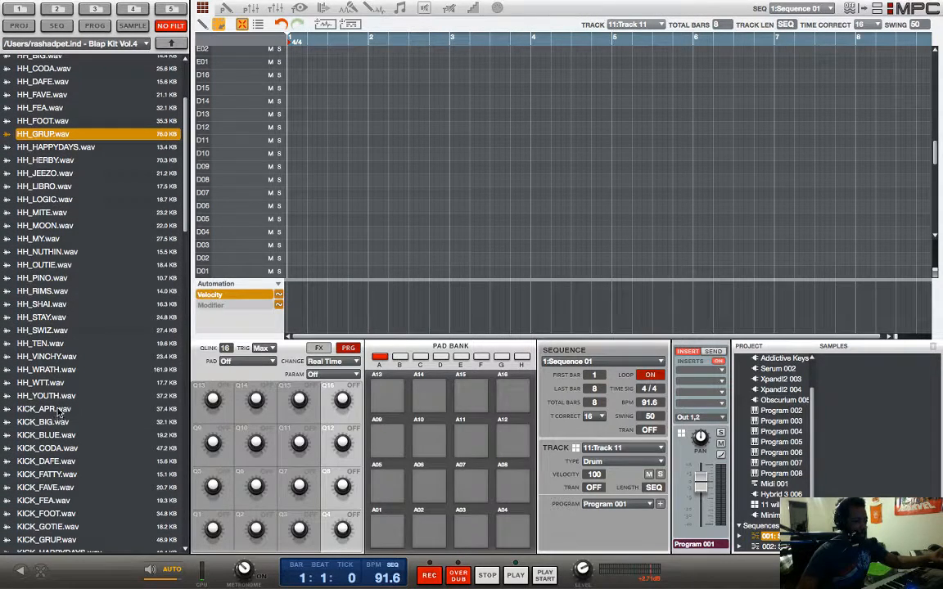
left_click_drag(57, 409, 389, 527)
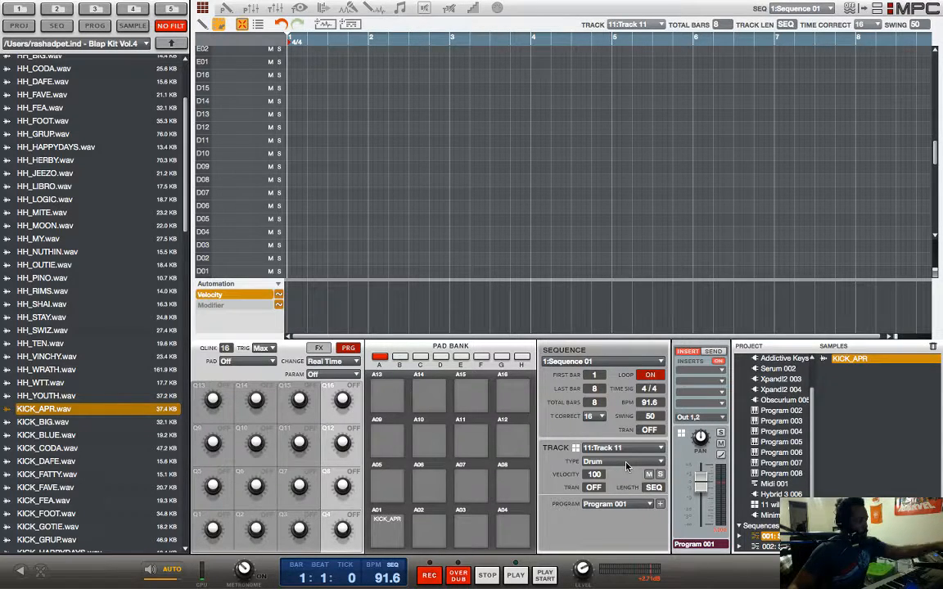
Step: Switch to keygroup Track 12 and load SNARE_HERBY.wav onto pad A01, replacing the existing sample of that name
key("Down")
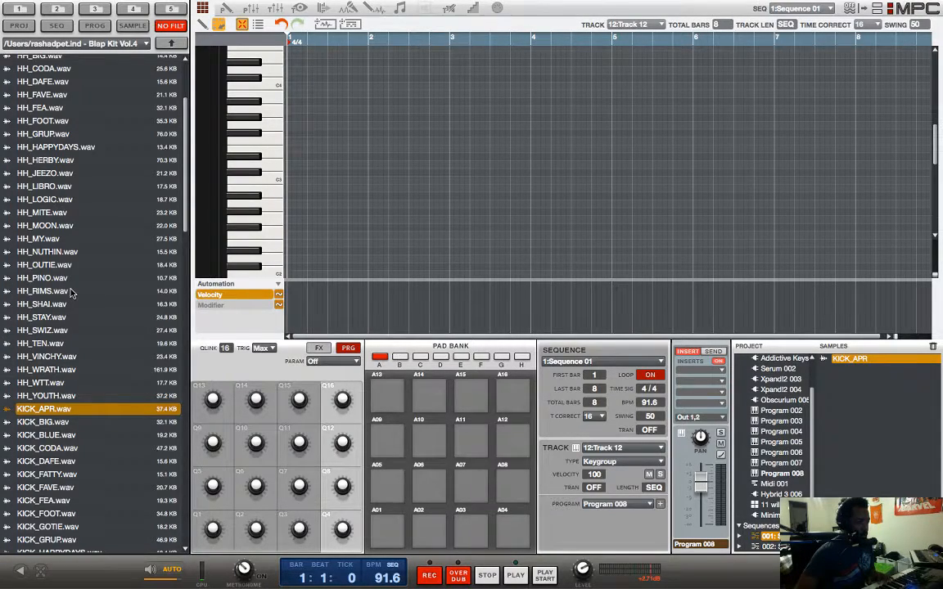
scroll(70, 292, "down", 15)
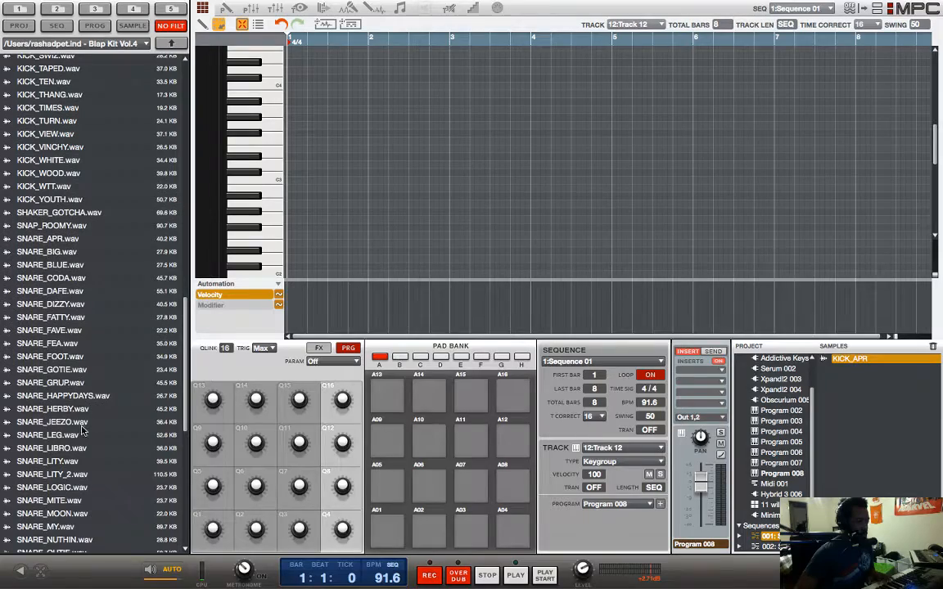
left_click_drag(74, 409, 385, 532)
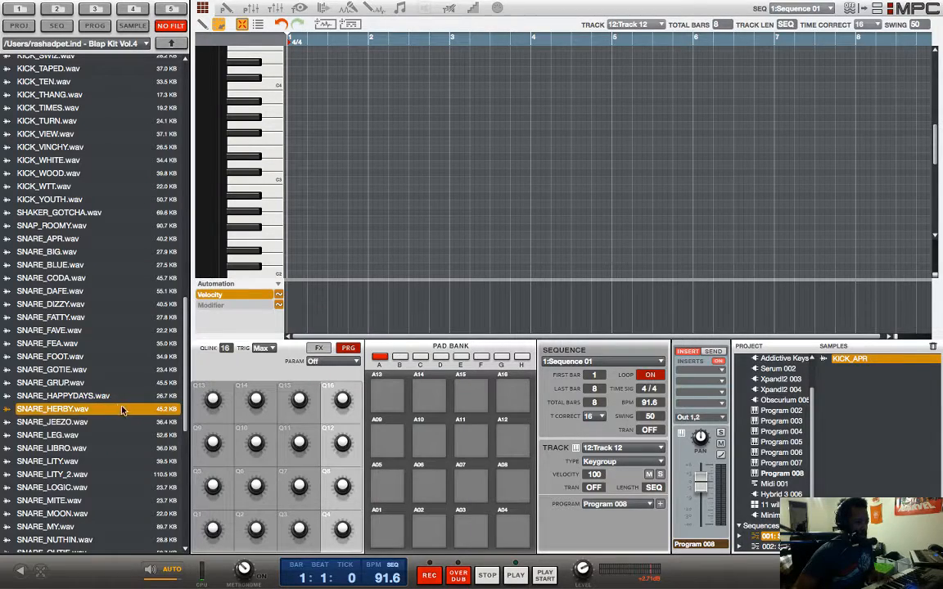
left_click_drag(119, 416, 399, 530)
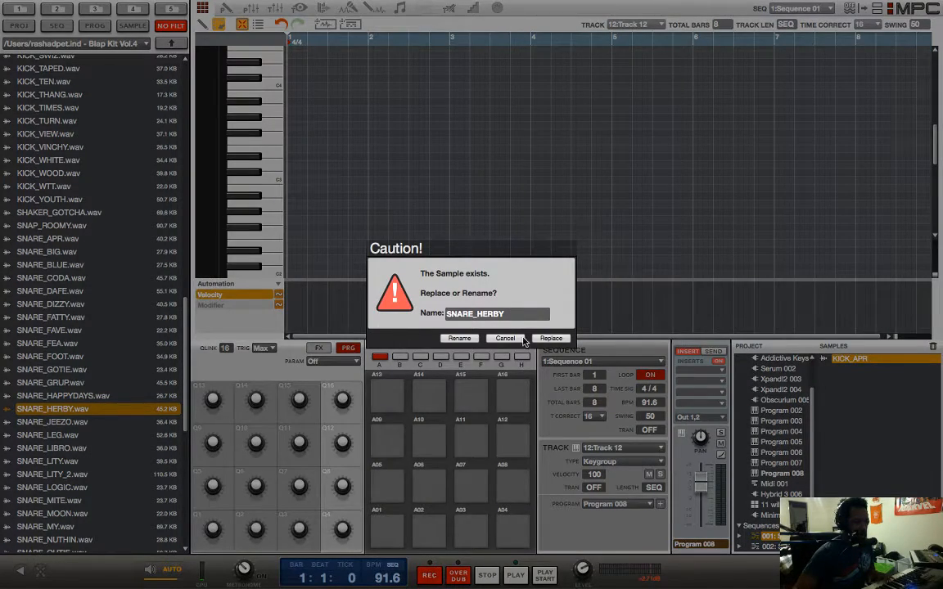
left_click(550, 338)
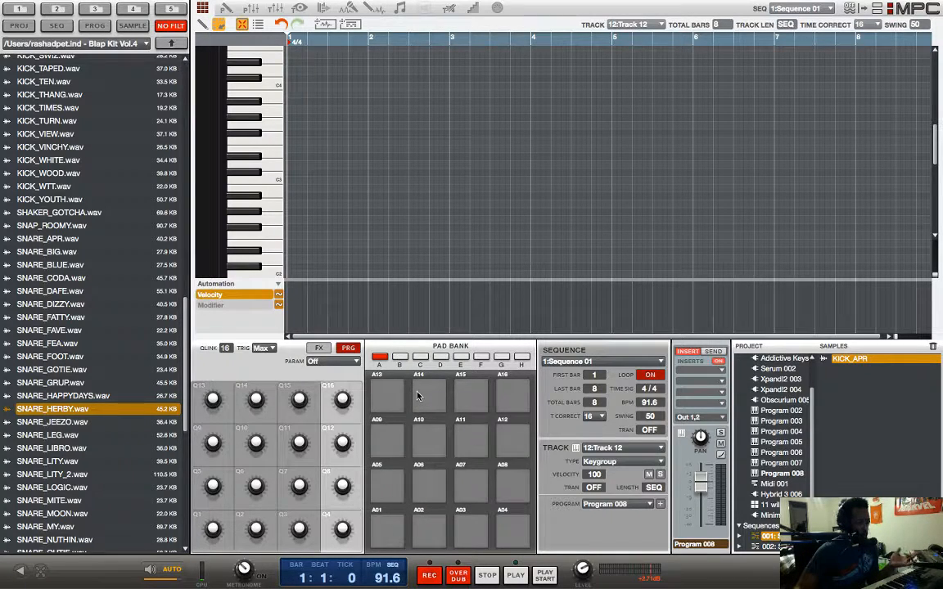
Step: In the program editor for Program 008, set the low note of keygroup 1's note range to Eb-2, and return to the main view
key("super+2")
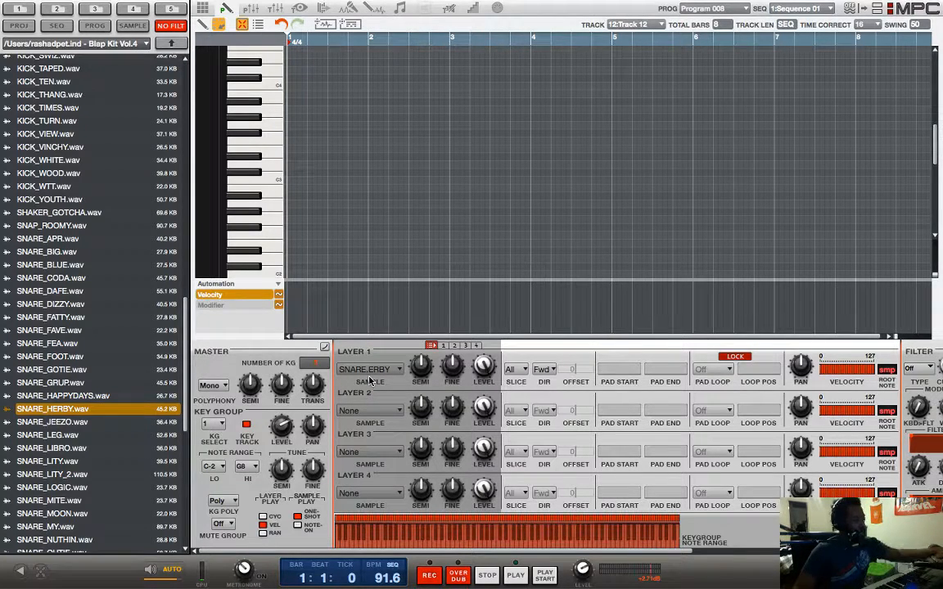
key("Escape")
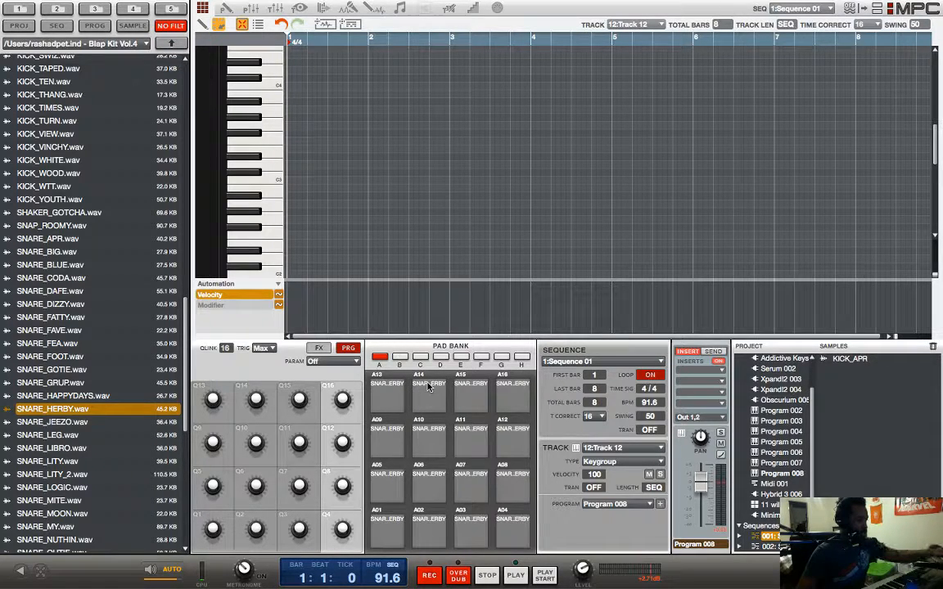
key("super+2")
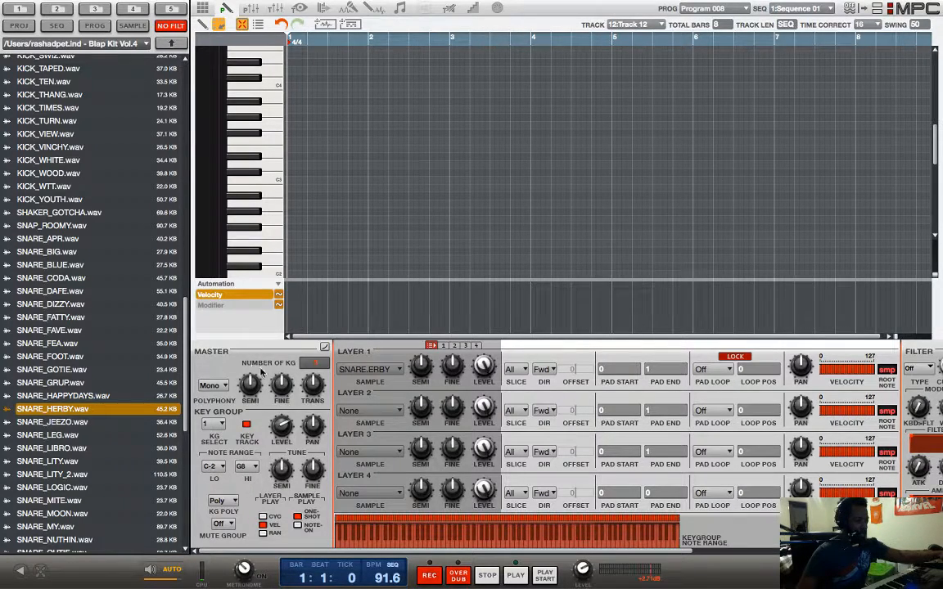
left_click(212, 467)
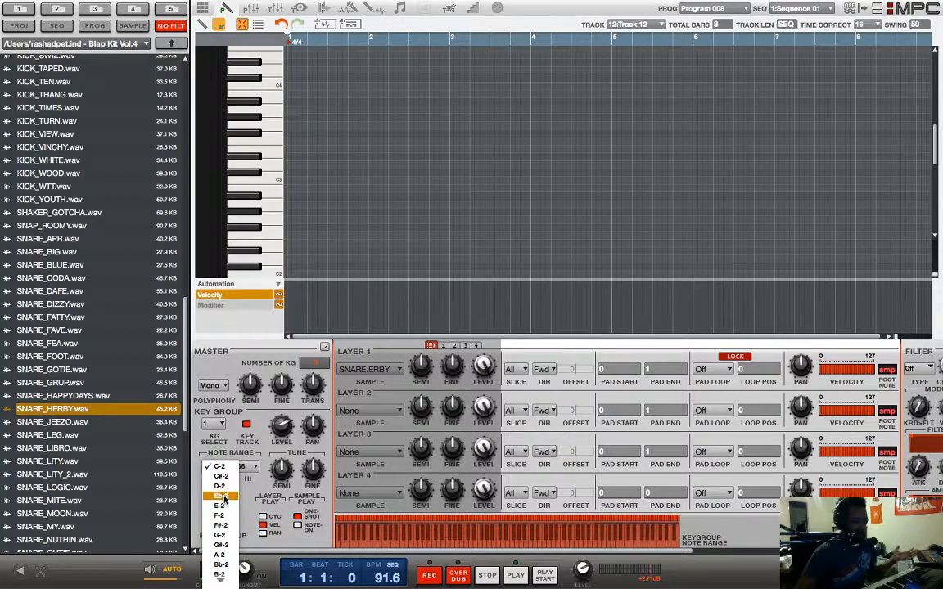
left_click(220, 495)
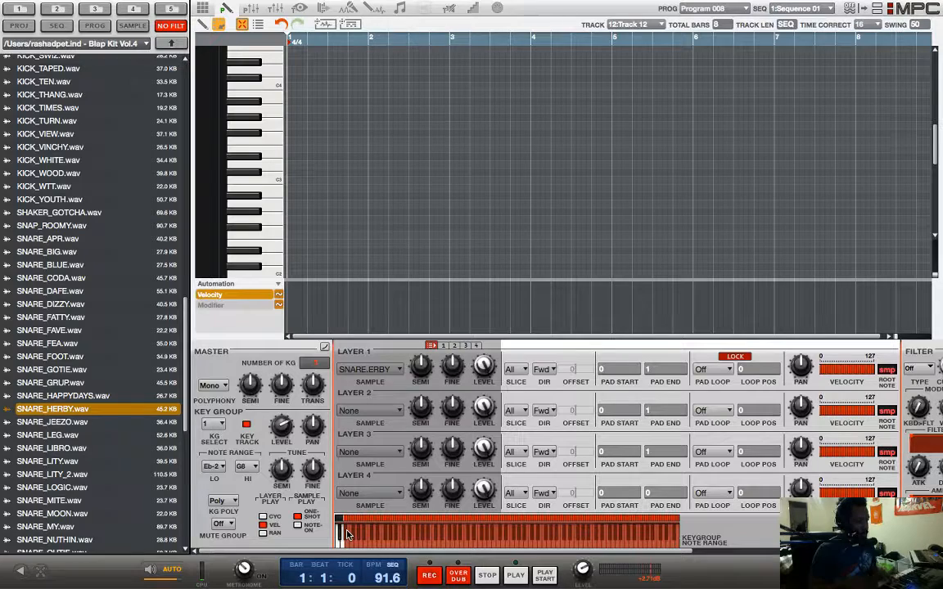
key("super+1")
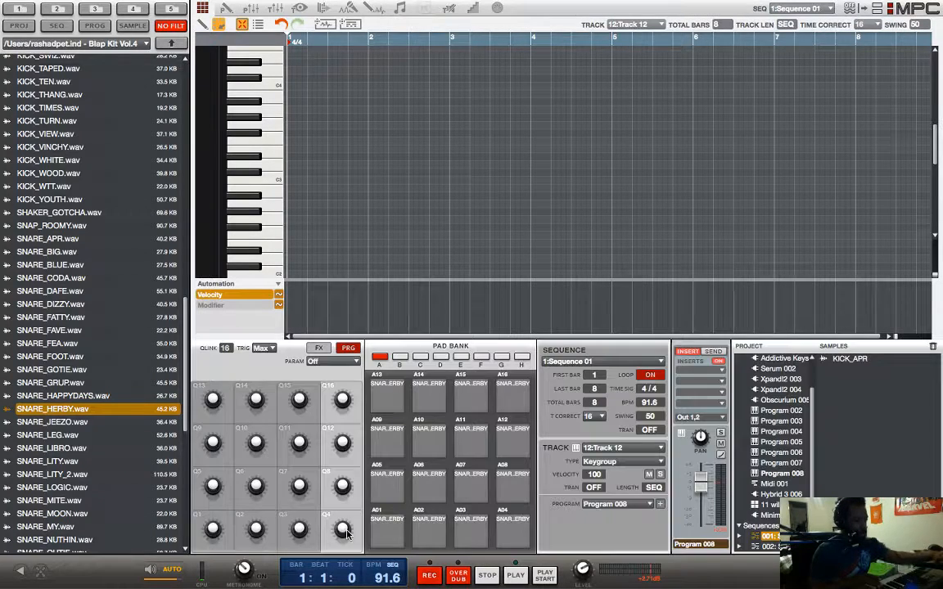
Step: Return to drum Track 11 and examine the 16 Levels type options for pad A1: KICK_APR, keeping Tune, and close the dialog
key("Up")
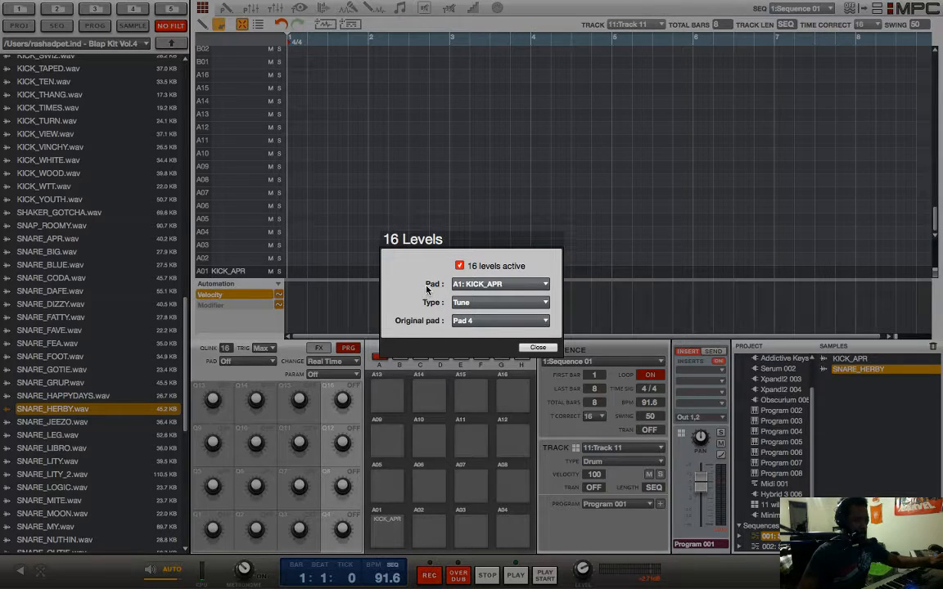
left_click(475, 305)
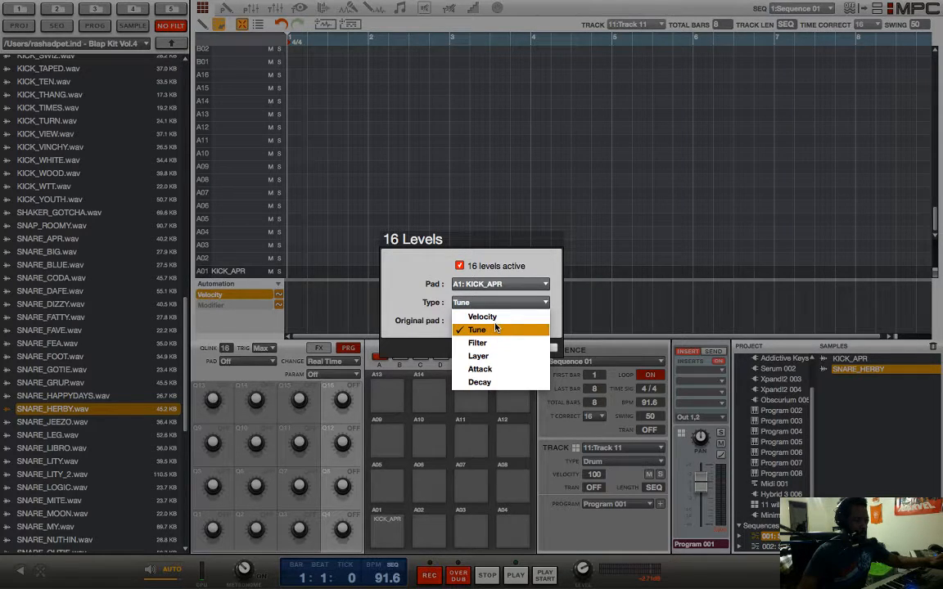
left_click(445, 274)
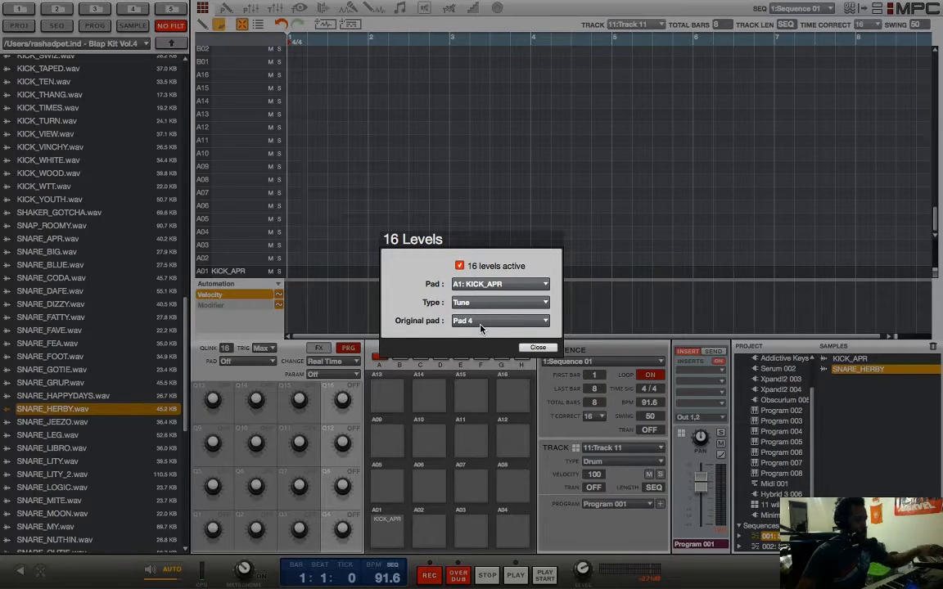
left_click(538, 348)
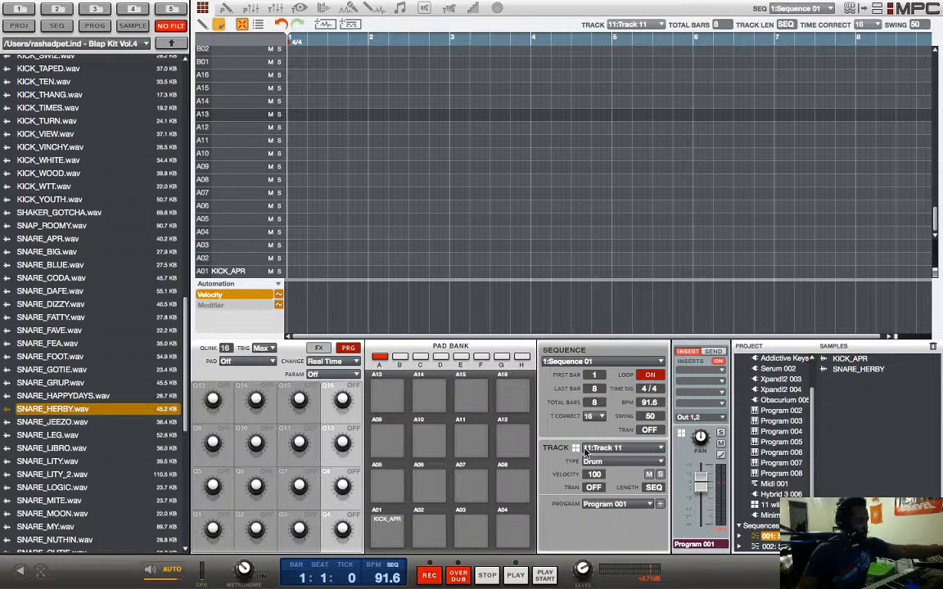
Step: Browse through the sequence's tracks and select Track 04, which holds the Minimonsta plugin program
scroll(584, 452, "down", 6)
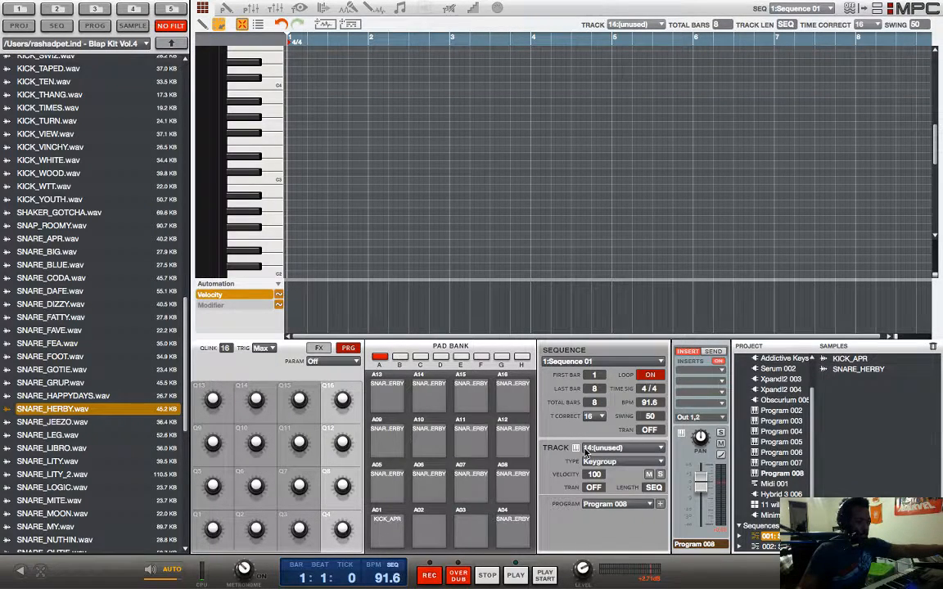
scroll(584, 452, "up", 8)
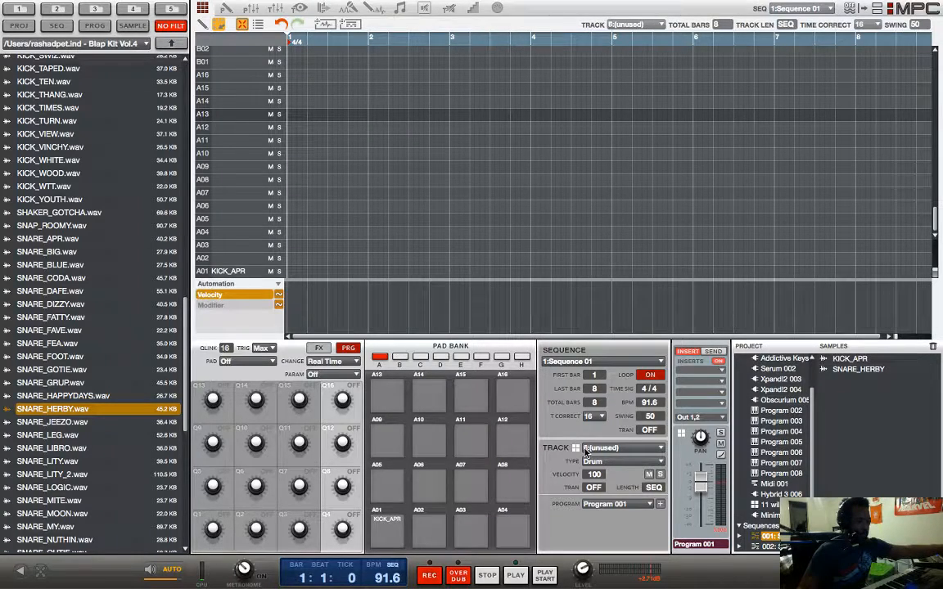
scroll(584, 452, "up", 5)
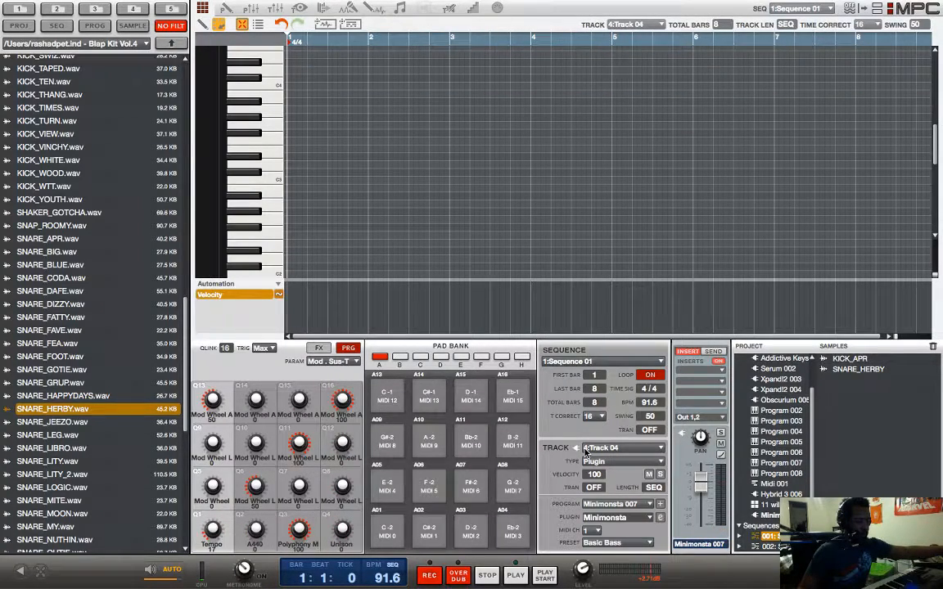